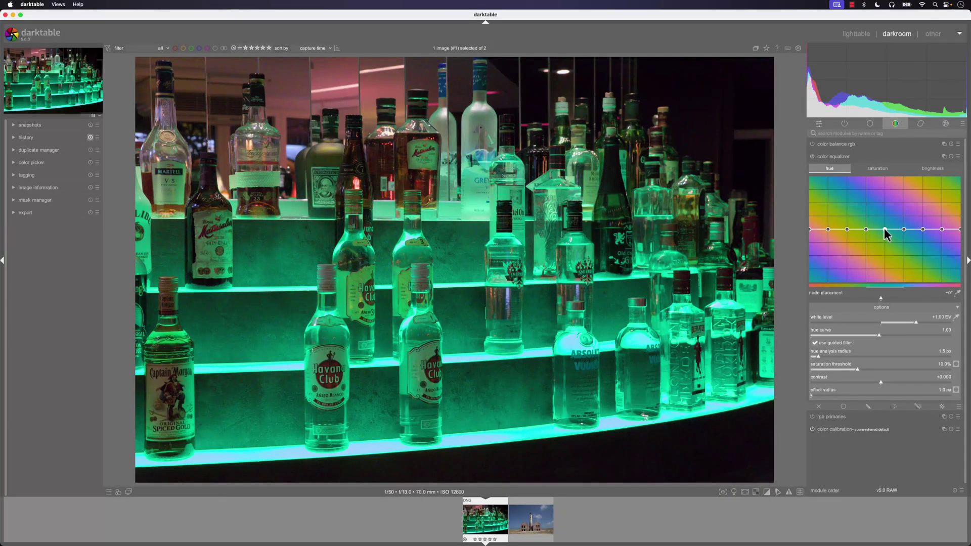
Try lowering the cyan and red nodes of the color equalizer's hue curve, and reset the module.
left_click_drag(885, 229, 884, 262)
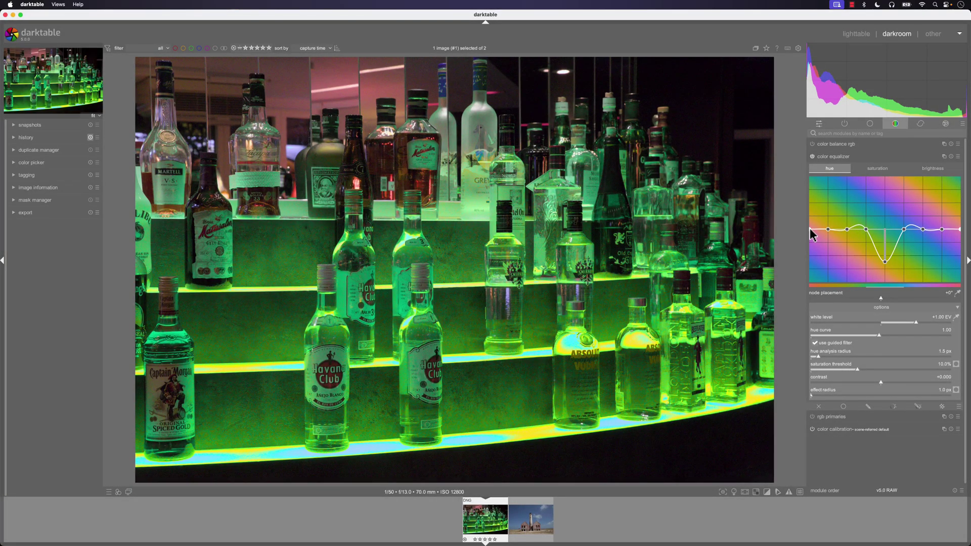
left_click_drag(808, 228, 811, 276)
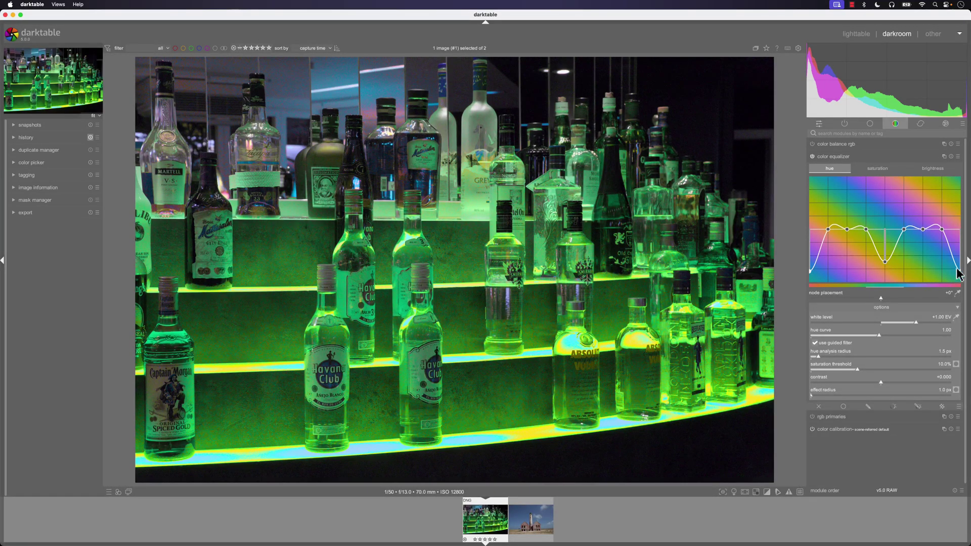
left_click(951, 157)
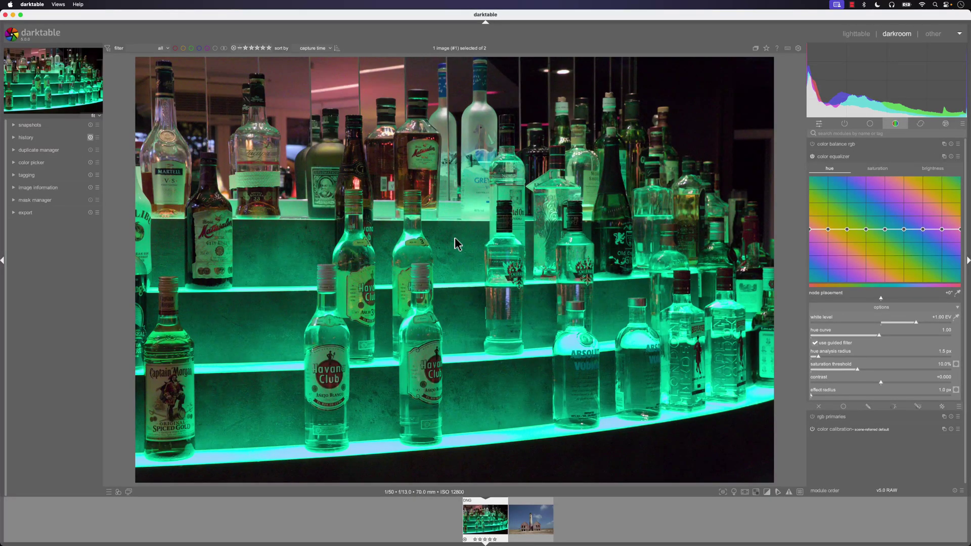
Sample the green shelf lighting with the hue picker and shift the node placement to +14° so a node meets the sampled hue.
left_click(957, 294)
left_click(448, 259)
left_click(468, 259)
left_click(465, 273)
left_click_drag(883, 299, 948, 300)
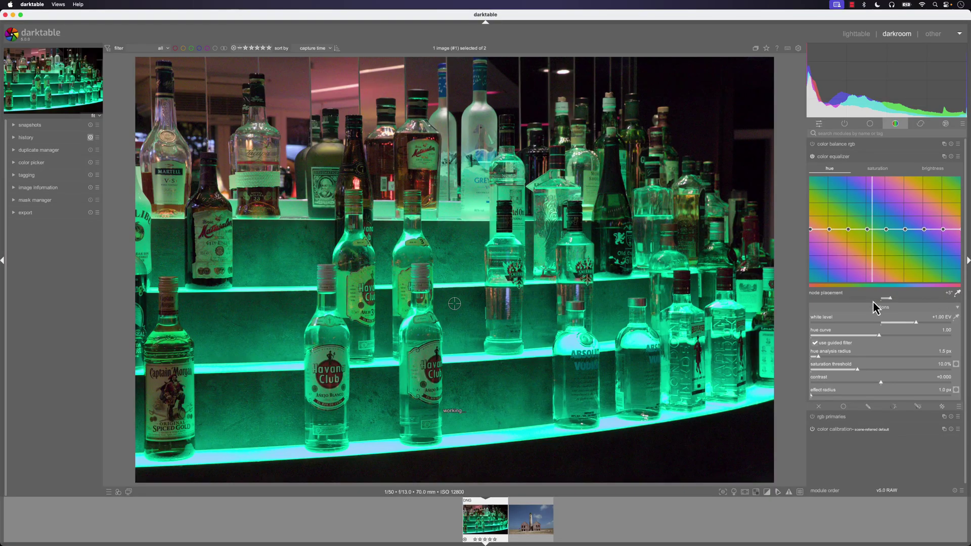
left_click_drag(872, 301, 924, 303)
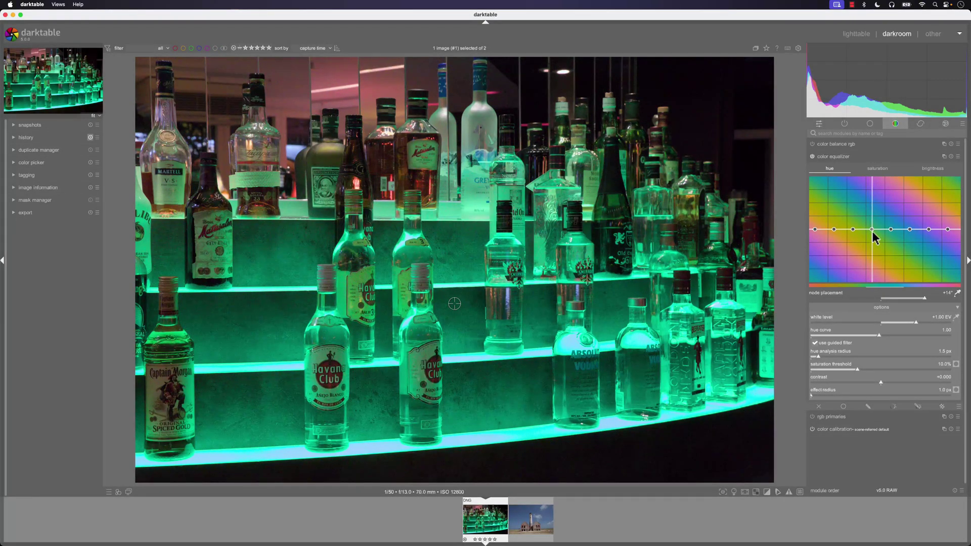
Raise the green node of the hue curve to its maximum, test hue curve values 1.71 and 0.14, and reset both adjustments.
left_click_drag(872, 229, 870, 180)
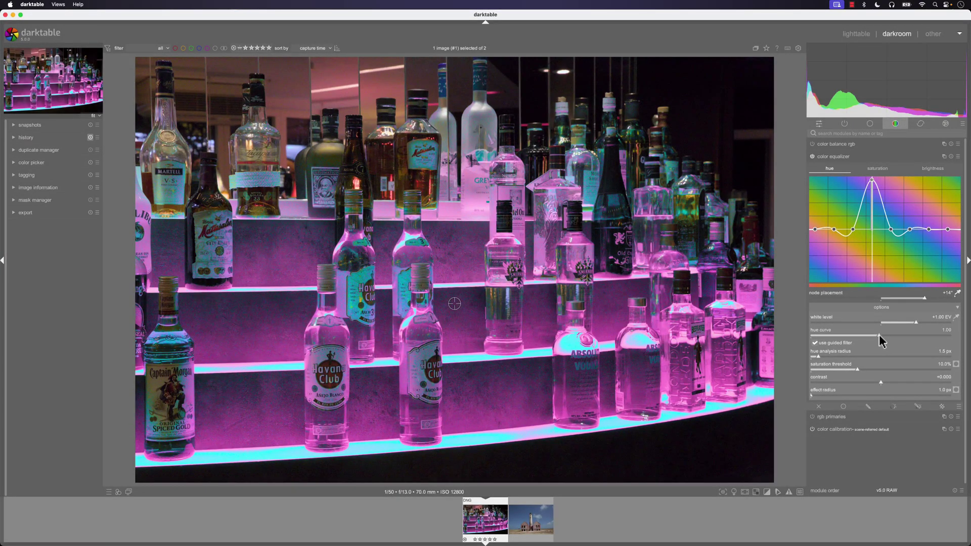
left_click_drag(879, 335, 930, 337)
scroll(939, 336, "down", 6)
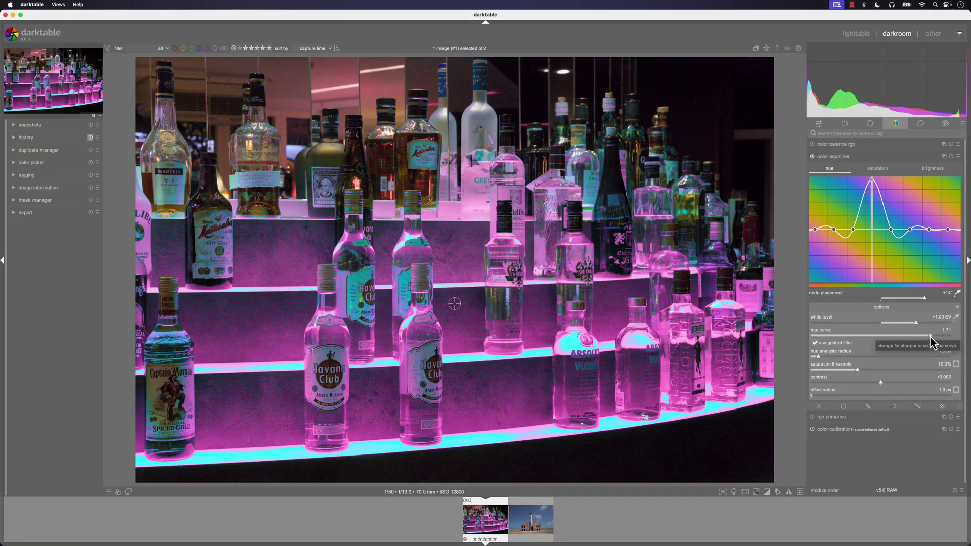
left_click_drag(930, 336, 818, 336)
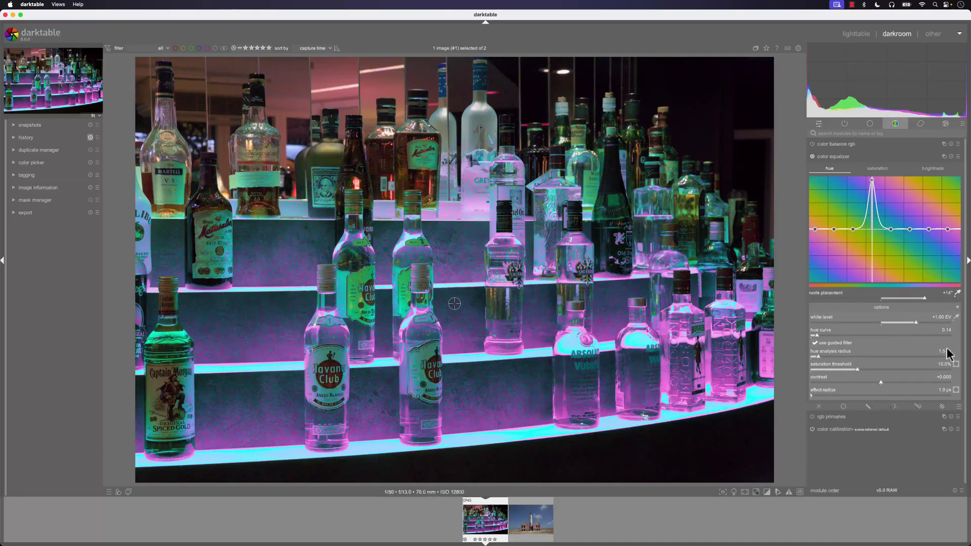
double_click(817, 336)
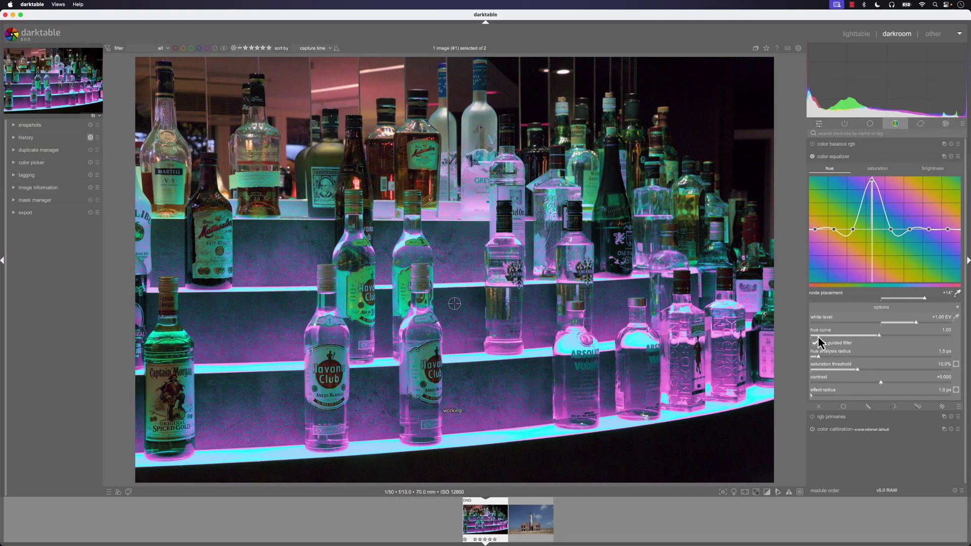
double_click(873, 181)
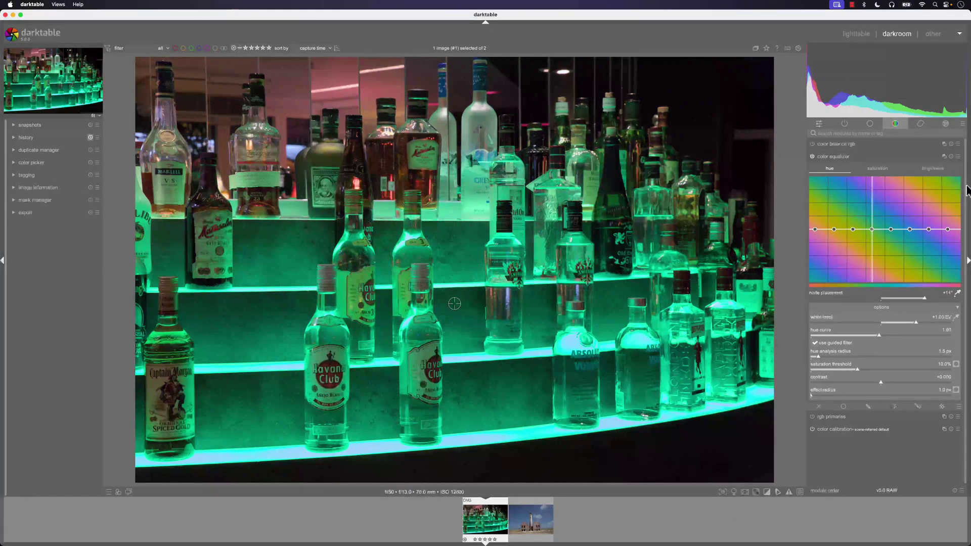
Shift the node placement to +13° and strongly raise the red node of the saturation curve for the pink wall.
left_click(879, 171)
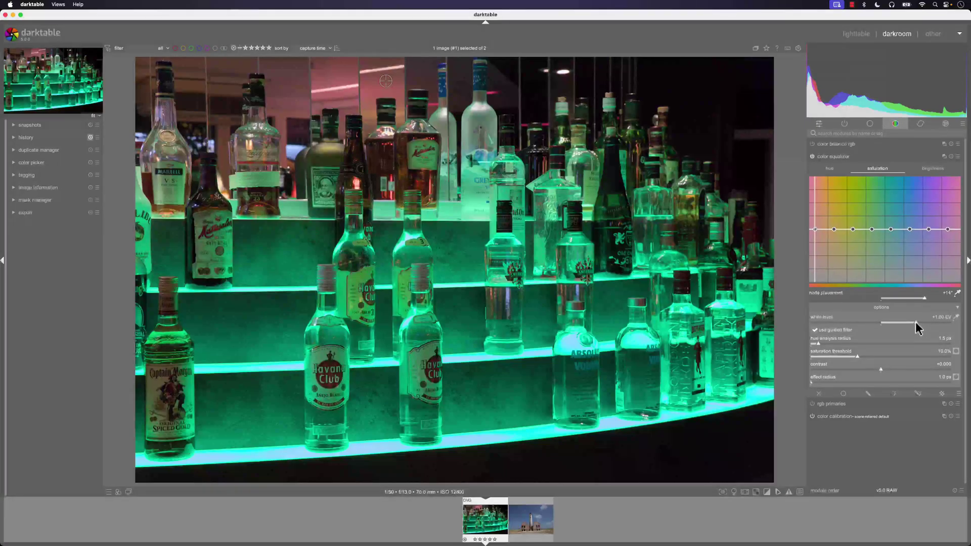
scroll(925, 303, "down", 2)
left_click_drag(814, 230, 815, 190)
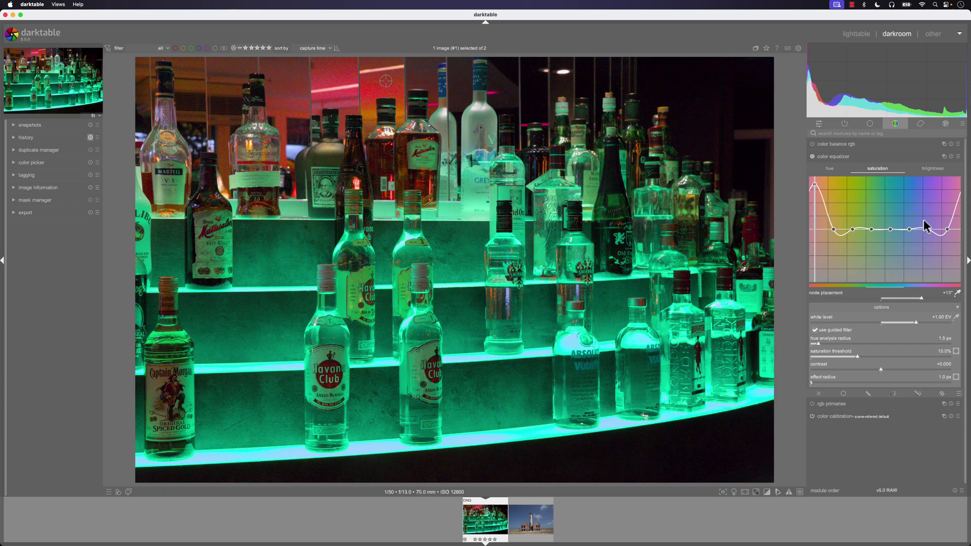
Sample the green shelf, set node placement to +15°, and raise the cyan node of the brightness curve to its maximum.
left_click(838, 171)
left_click(932, 169)
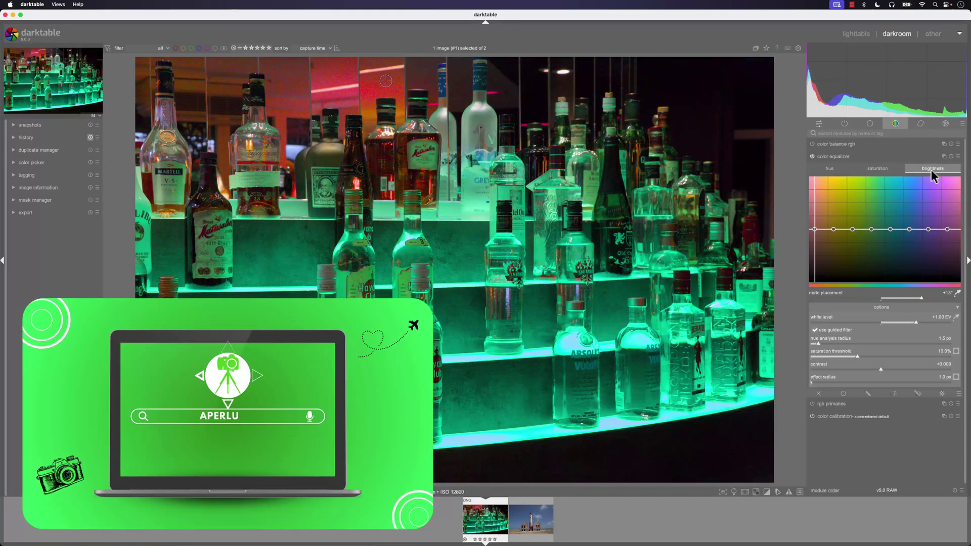
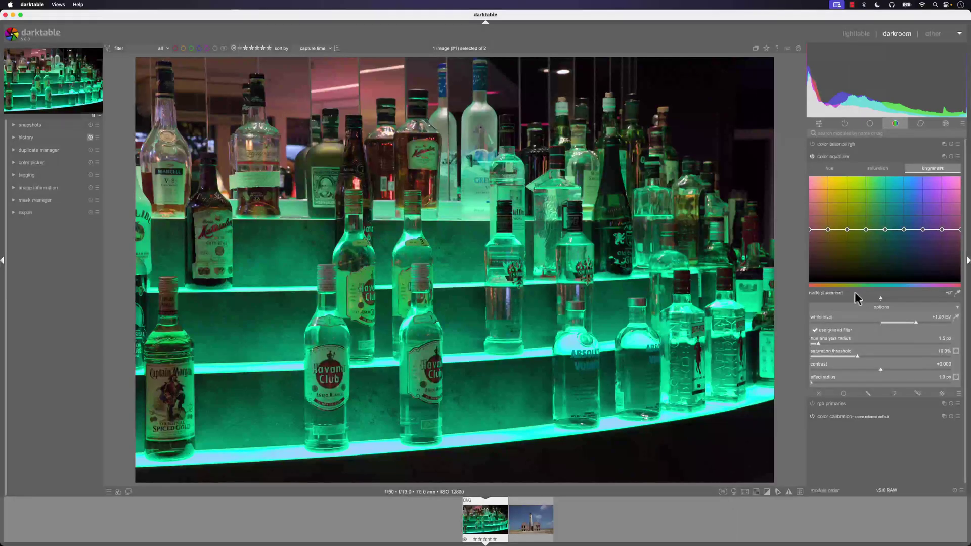
left_click(958, 293)
mouse_move(395, 99)
left_mouse_down()
mouse_move(464, 302)
mouse_move(457, 288)
left_mouse_up()
left_click_drag(878, 298, 927, 303)
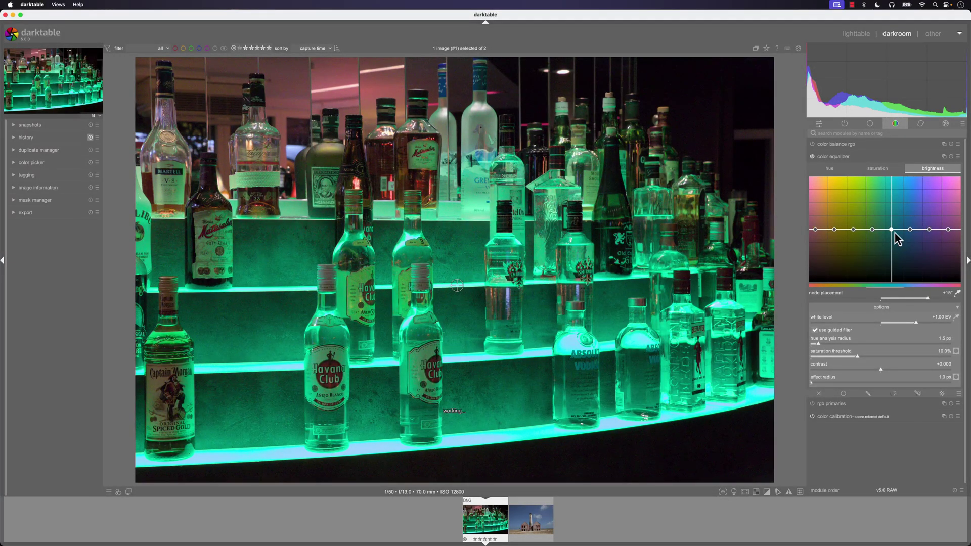
left_click_drag(891, 230, 893, 175)
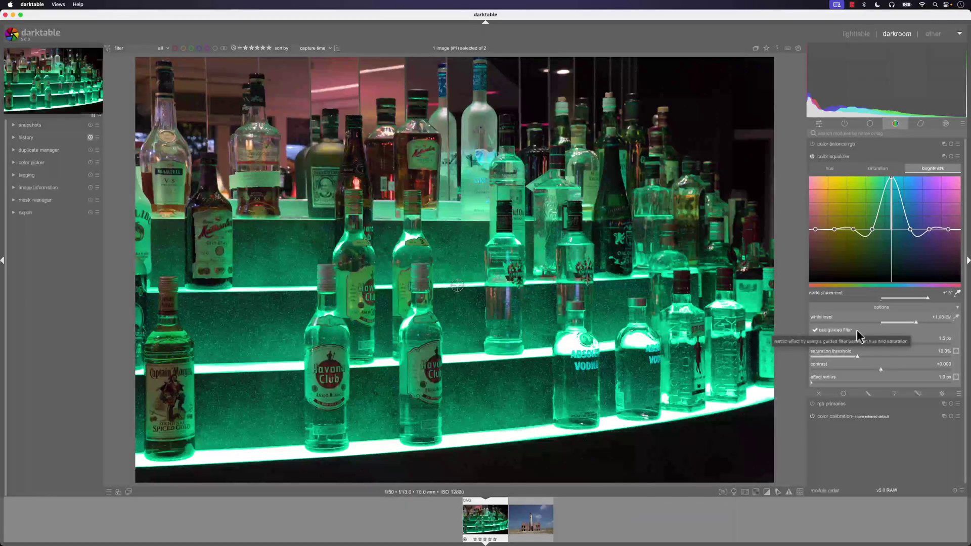
Disable the guided filter and strongly raise the red node in both the saturation and brightness curves.
left_click(814, 330)
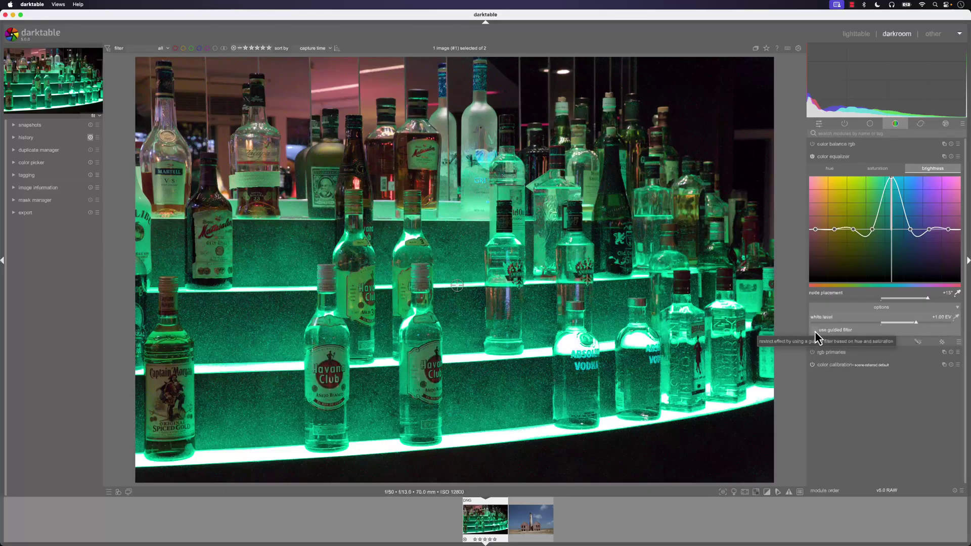
left_click(890, 171)
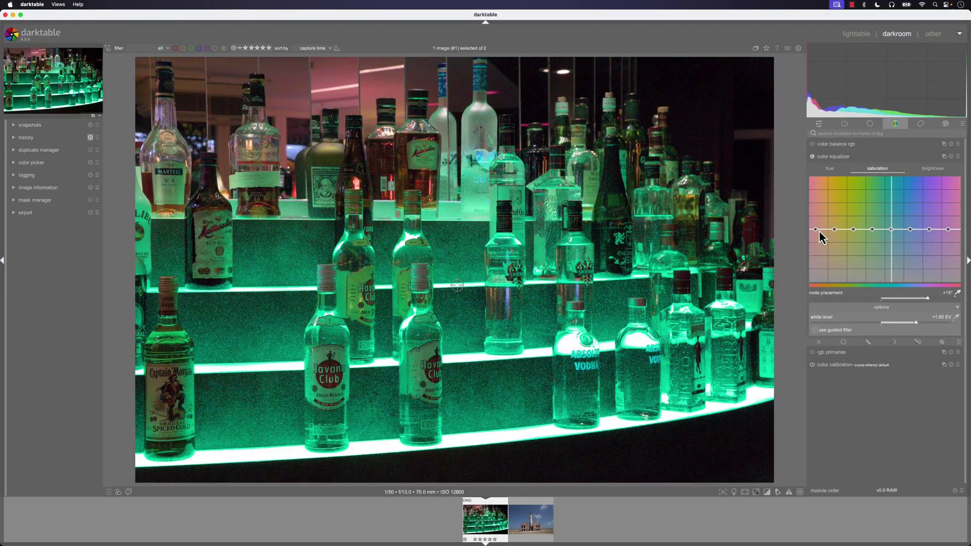
left_click_drag(816, 229, 812, 184)
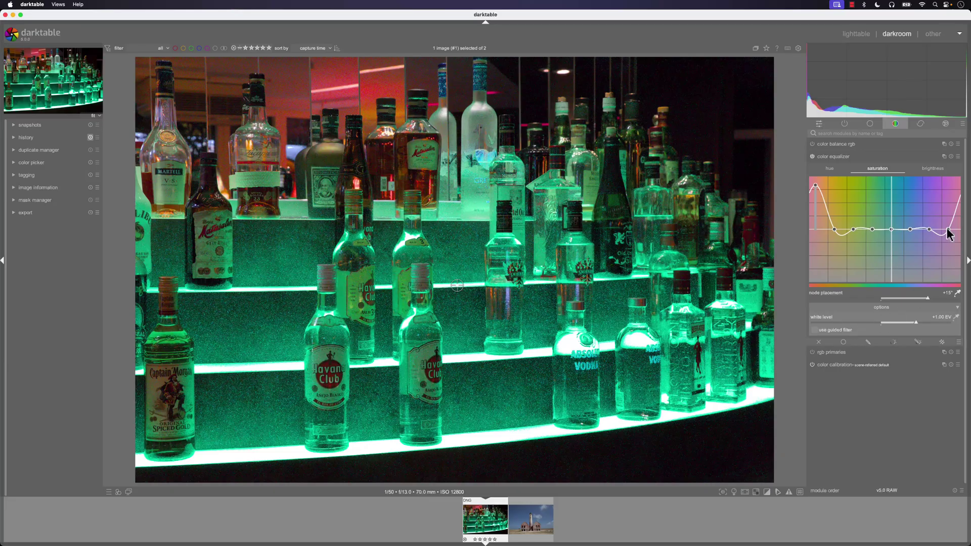
left_click(935, 170)
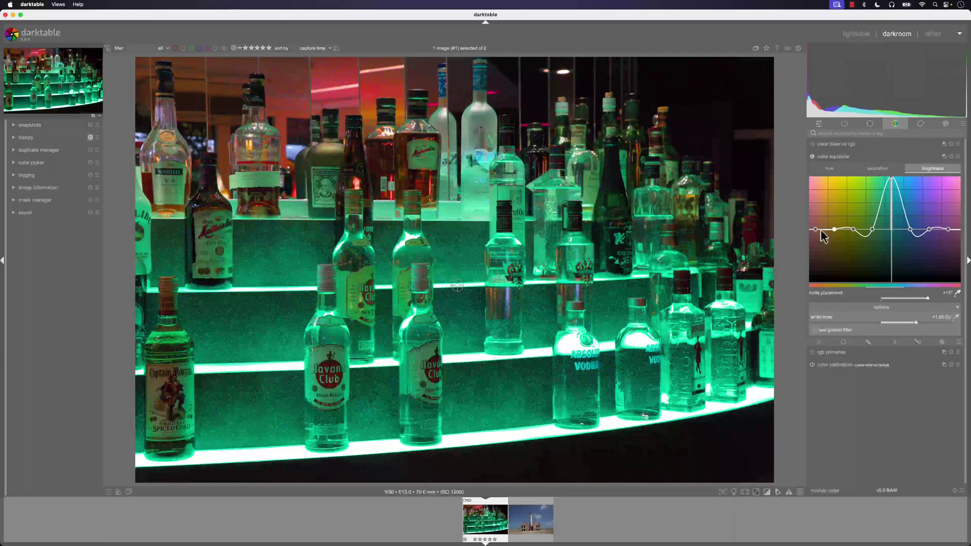
left_click_drag(814, 231, 815, 188)
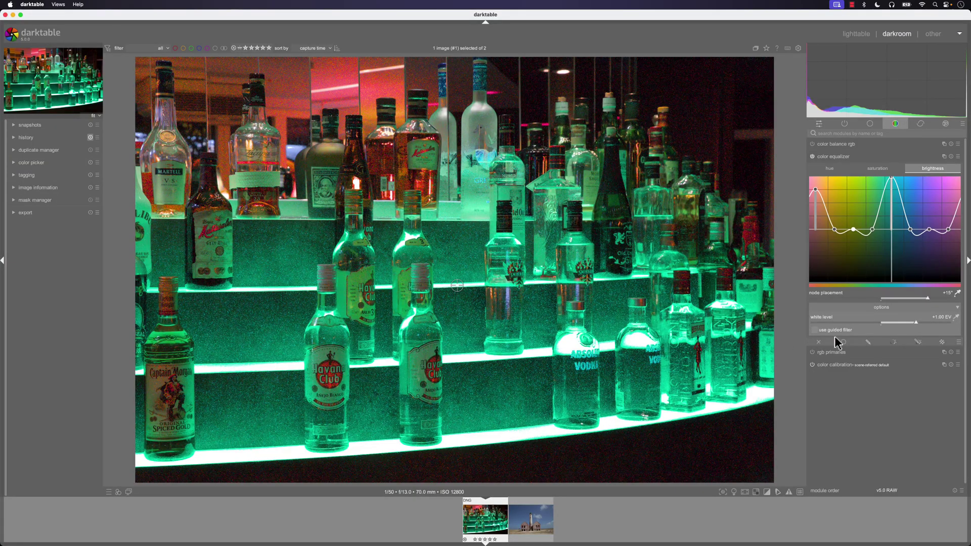
Toggle the guided filter to compare the image with and without it, leaving it enabled.
left_click(819, 332)
left_click(816, 330)
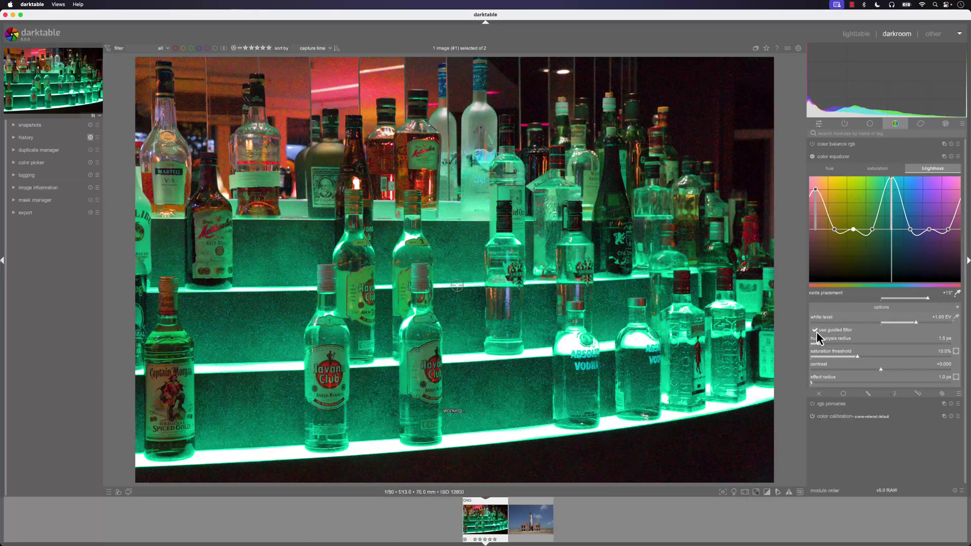
left_click(816, 330)
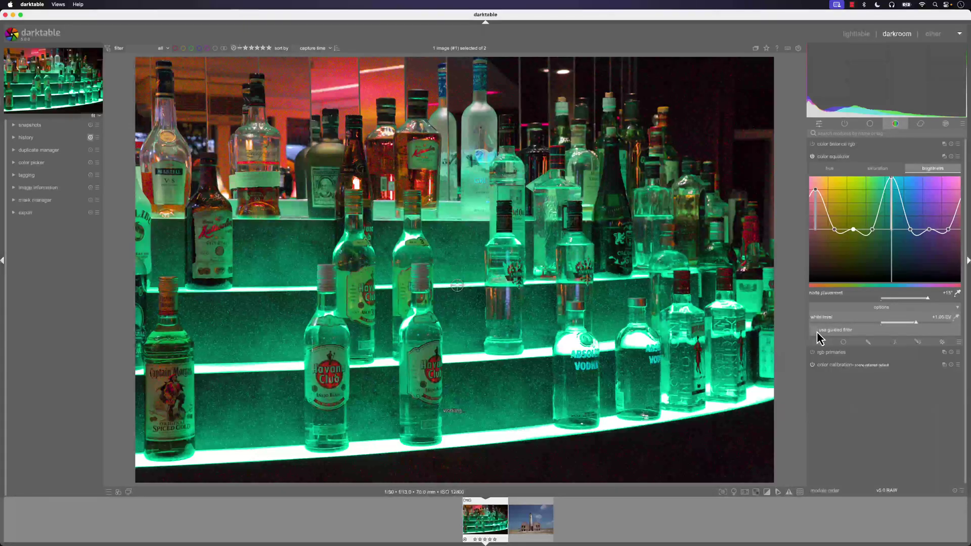
left_click(816, 332)
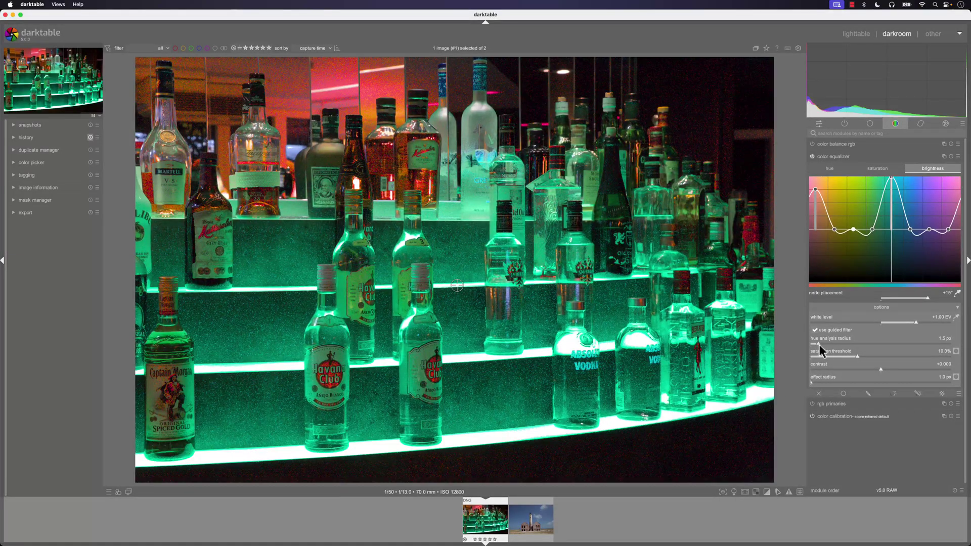
Set the guided filter's hue analysis radius to 2.0 px, saturation threshold to 9.8% and effect radius to 34.9 px.
scroll(830, 346, "up", 1)
left_click_drag(833, 348, 837, 349)
scroll(837, 346, "down", 1)
mouse_move(823, 345)
left_mouse_down()
mouse_move(898, 357)
mouse_move(820, 383)
mouse_move(849, 383)
left_mouse_up()
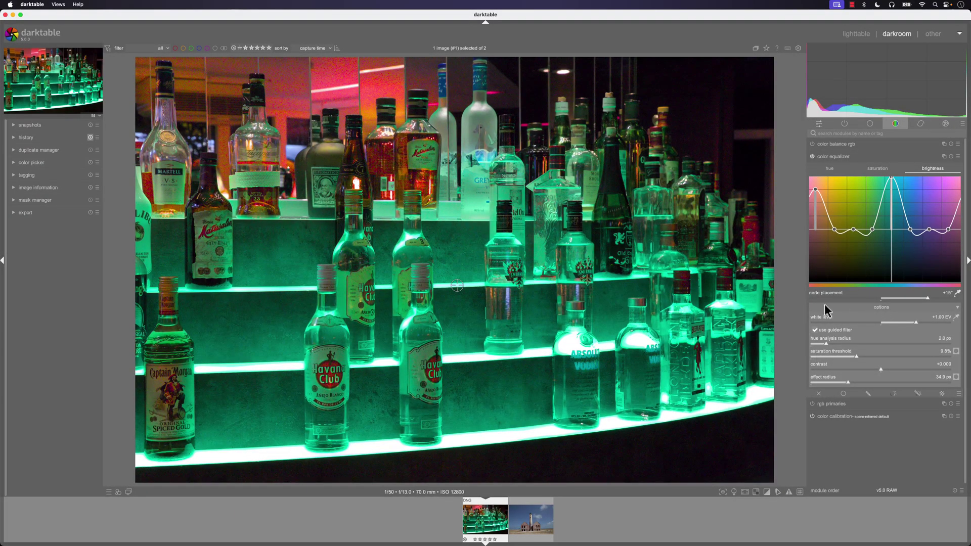
Reset all color equalizer settings on the bottles photo and display the brightness curve.
left_click(825, 170)
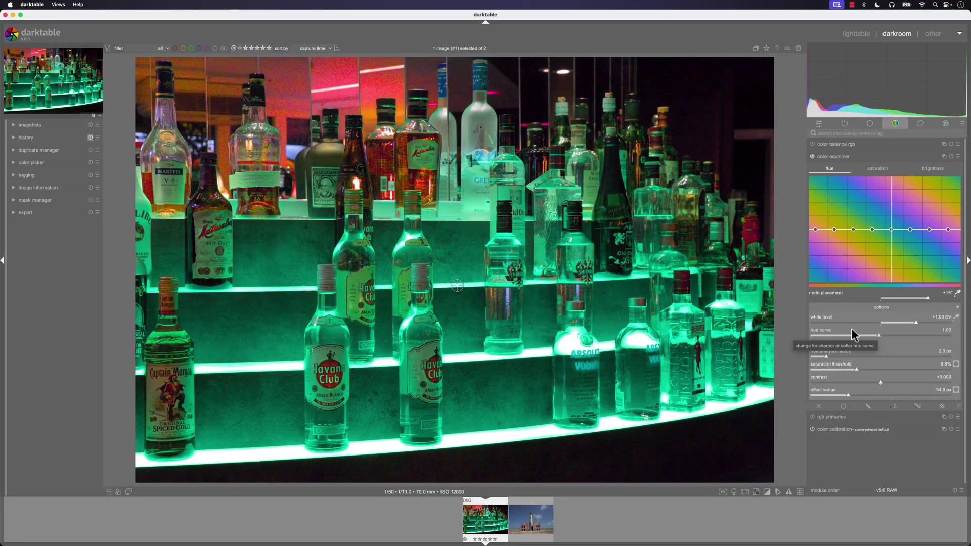
left_click(951, 157)
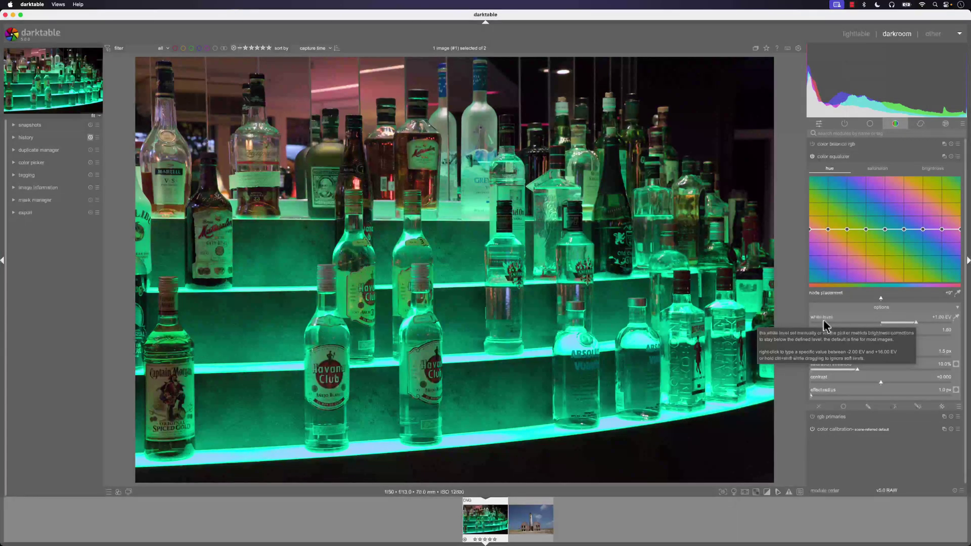
left_click(934, 168)
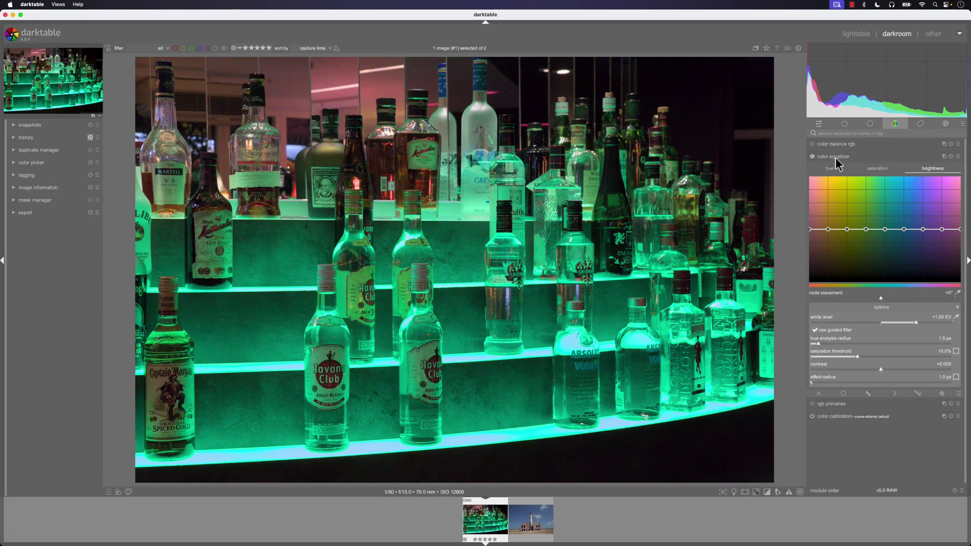
Open the lighthouse photo and raise the red node of the color equalizer's saturation curve to intensify the red walls.
left_click(530, 524)
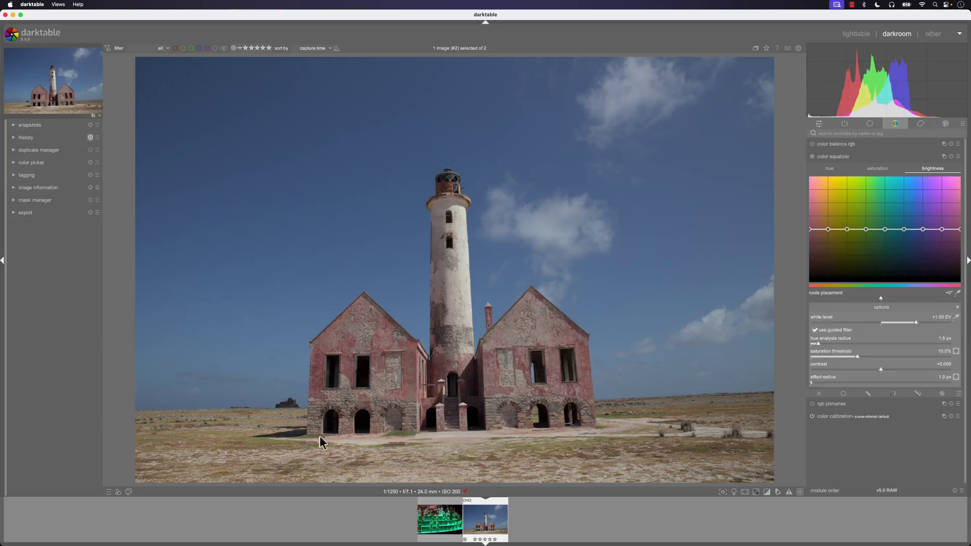
left_click_drag(315, 434, 592, 428)
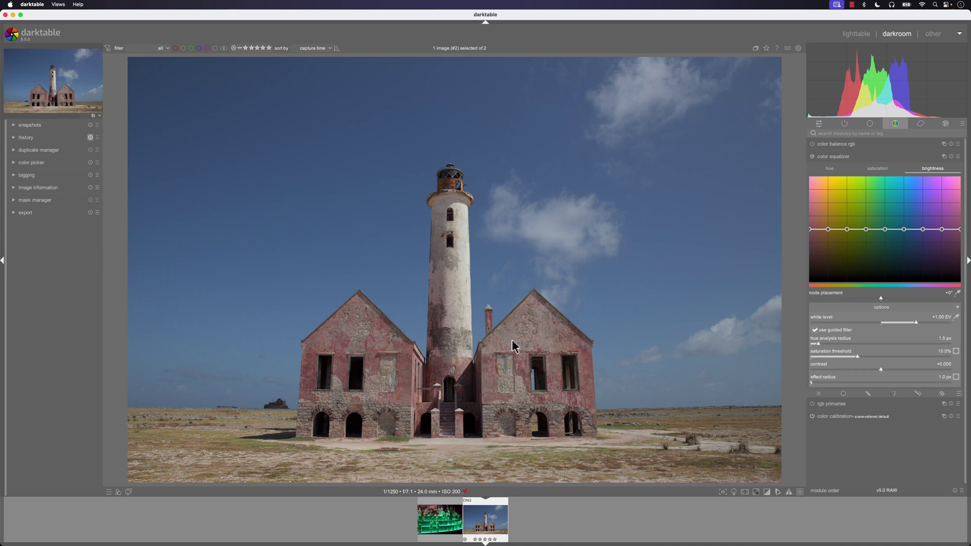
left_click(876, 169)
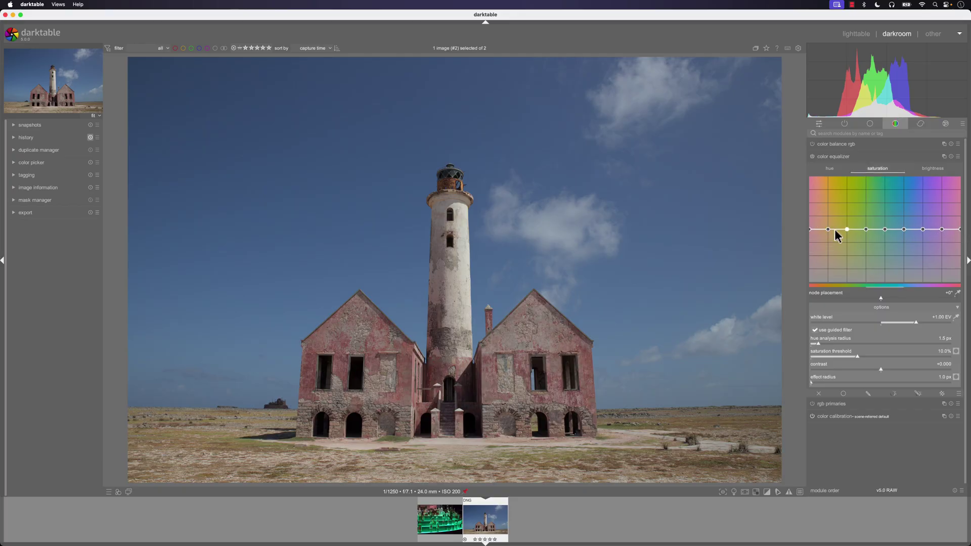
scroll(809, 228, "up", 1)
scroll(810, 227, "up", 3)
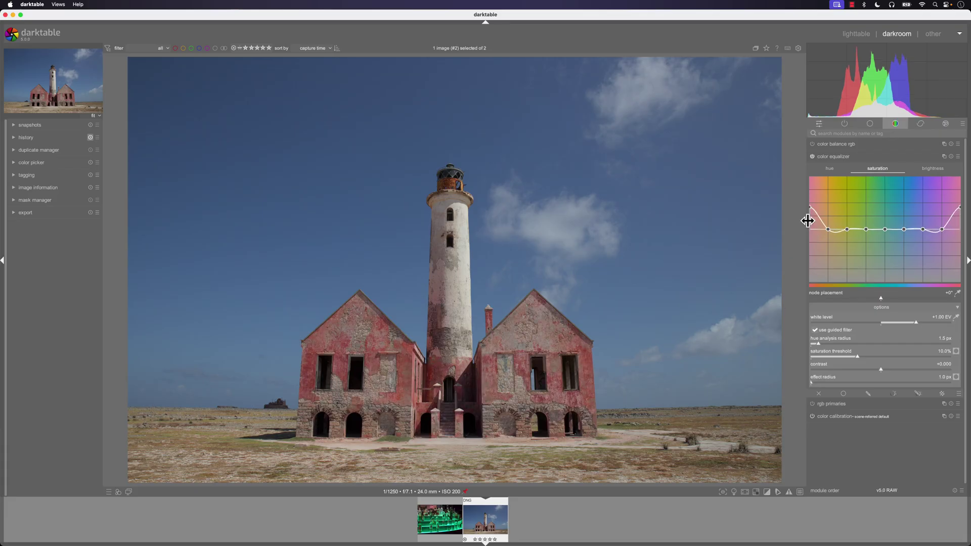
left_click_drag(810, 212, 807, 195)
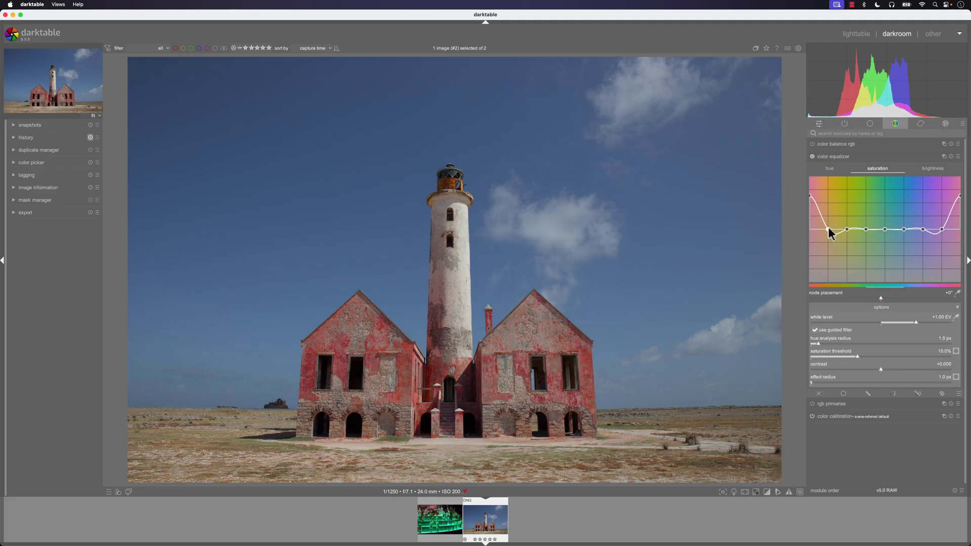
Moderately raise the orange, yellow and green nodes of the saturation curve for the lighthouse photo.
left_click_drag(828, 229, 865, 215)
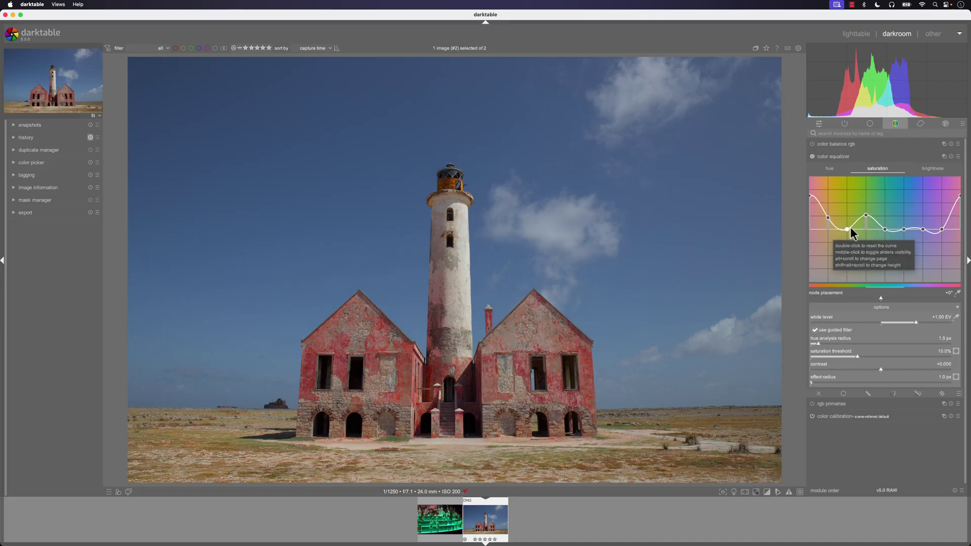
left_click_drag(847, 229, 849, 217)
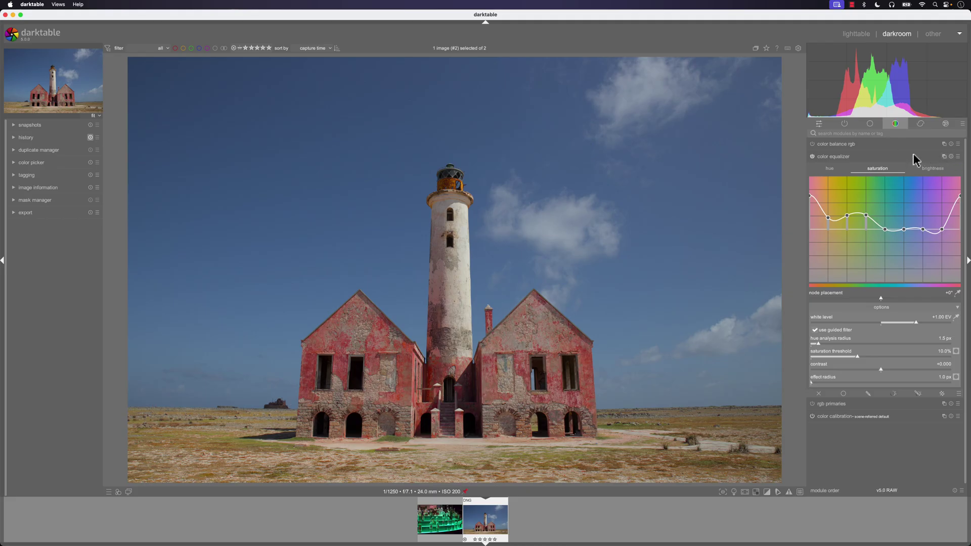
Sample the blue sky's color on the color equalizer's hue curve and set node placement to +11° to align a node with it.
left_click(831, 170)
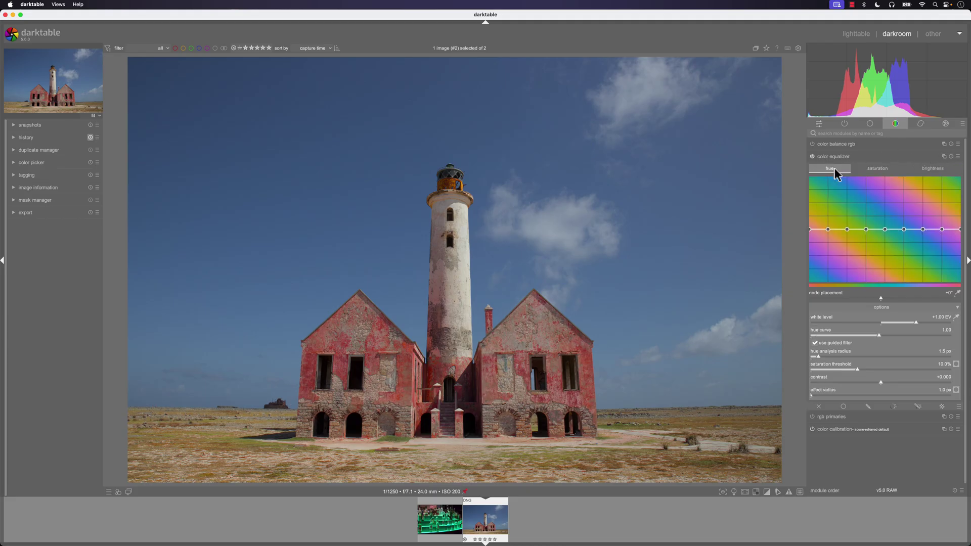
left_click(957, 294)
left_click_drag(456, 286, 492, 127)
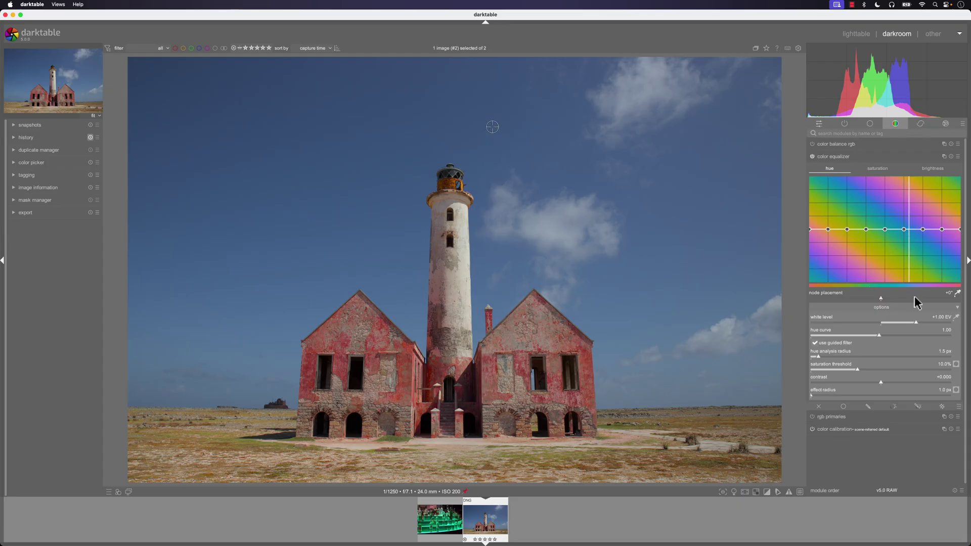
left_click_drag(880, 300, 916, 306)
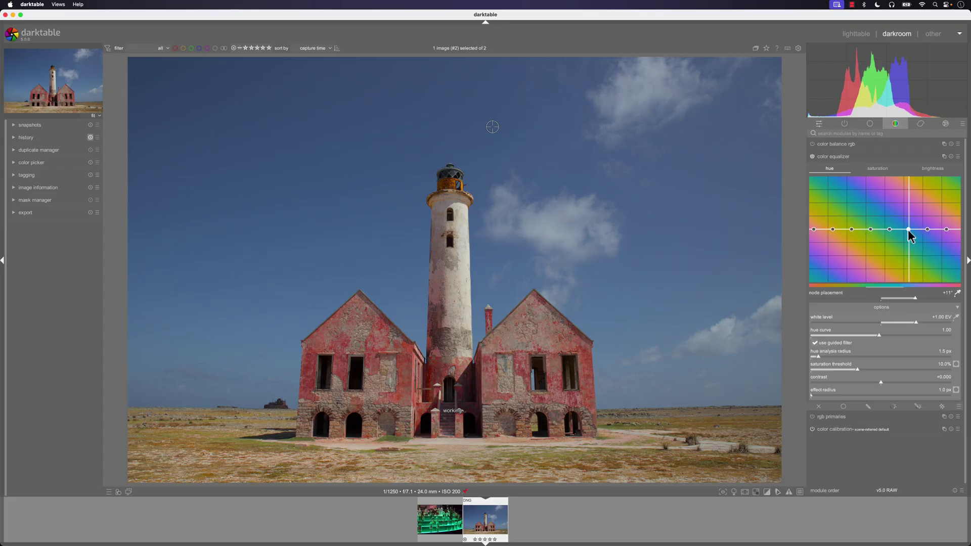
Lower the hue curve's node at the sampled sky color to shift the sky to teal, and compare the photo with the color equalizer off and on.
left_click_drag(909, 228, 909, 239)
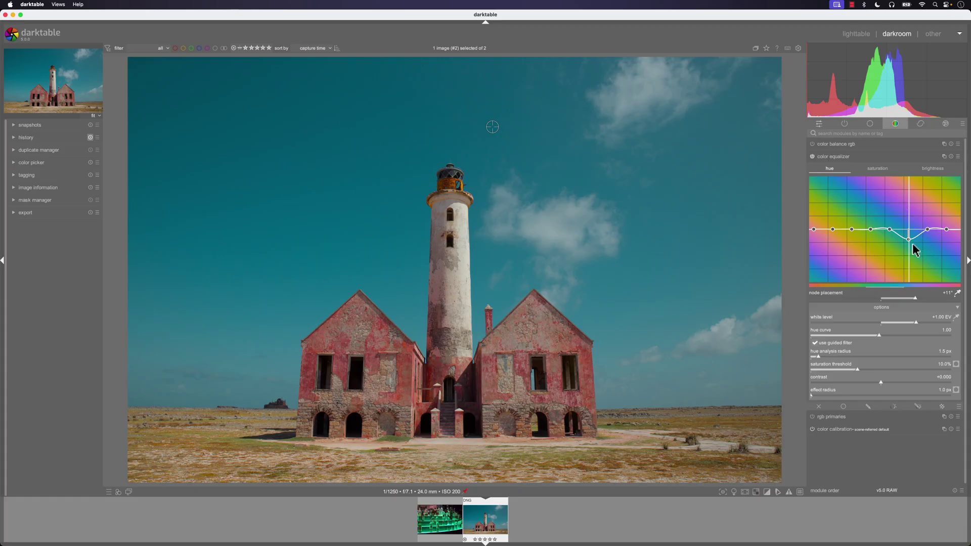
left_click_drag(908, 240, 908, 244)
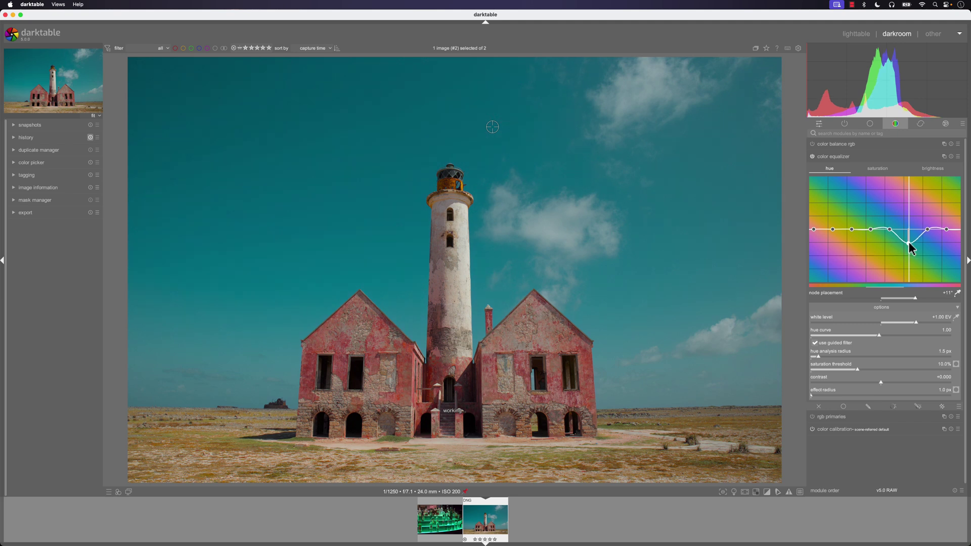
left_click(811, 157)
left_click(811, 157)
Review the color equalizer's saturation and brightness curves with the shifted nodes, and return to the hue curve.
left_click(878, 169)
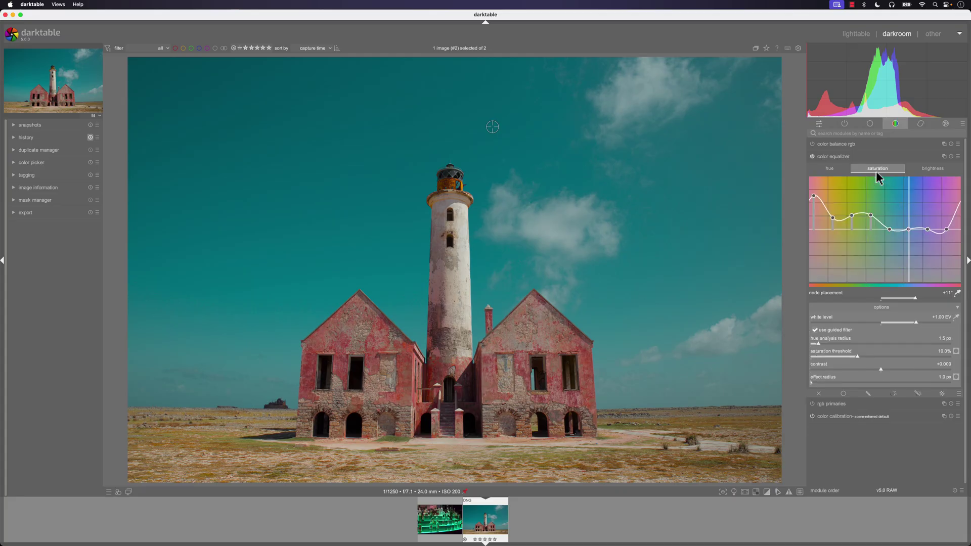
left_click(934, 168)
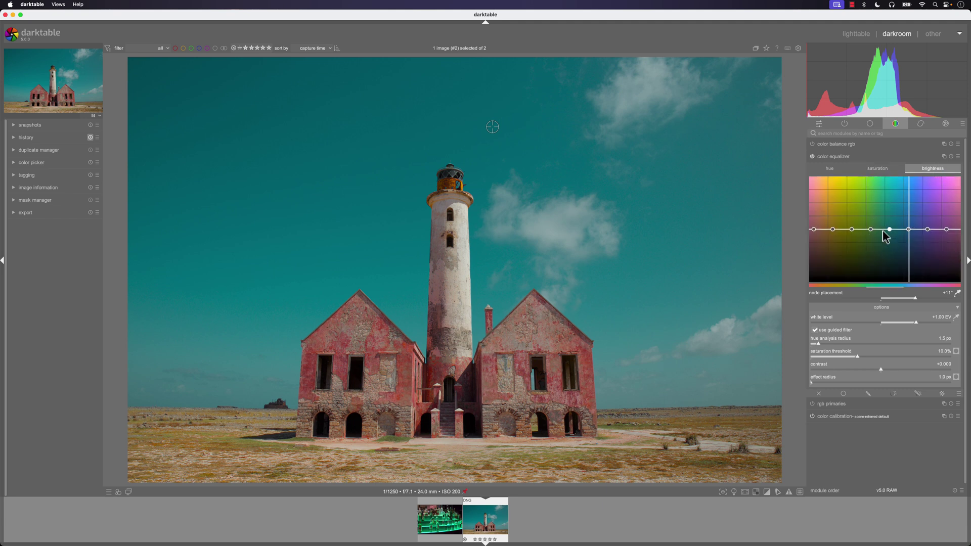
left_click(833, 170)
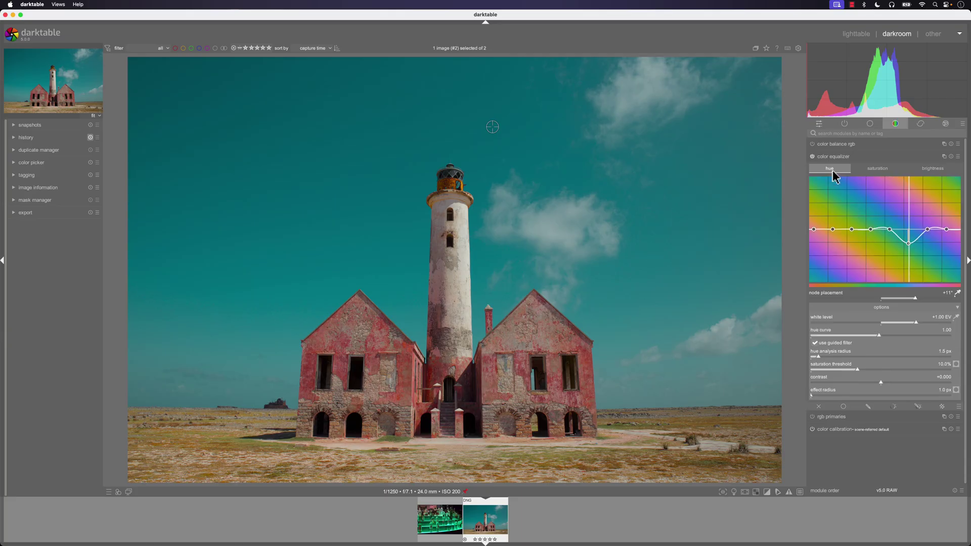